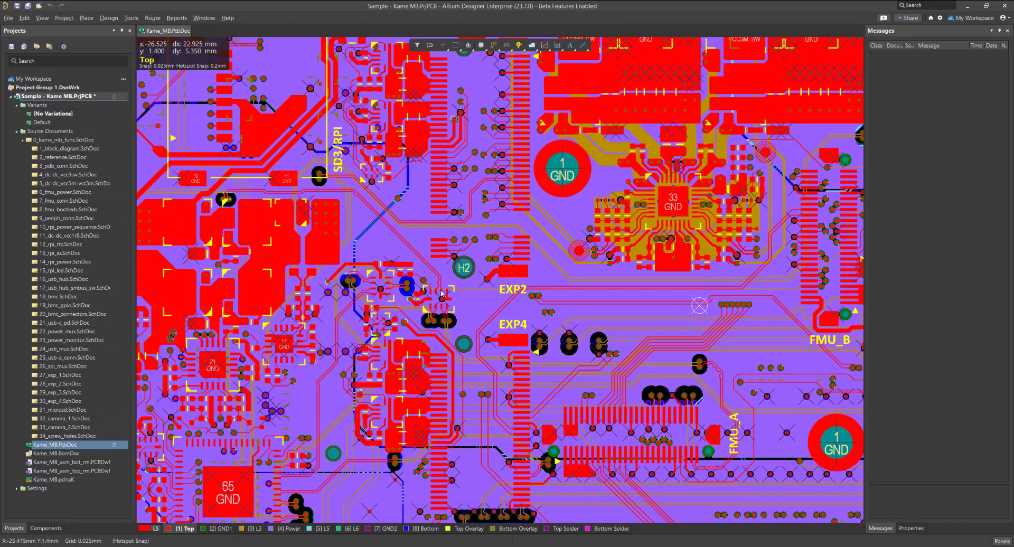
Step: Zoom out over the board and create the Kame_MB.pdnaK Power Analyzer by Keysight document from Tools
drag(836, 316, 581, 310)
scroll(542, 288, down, 4)
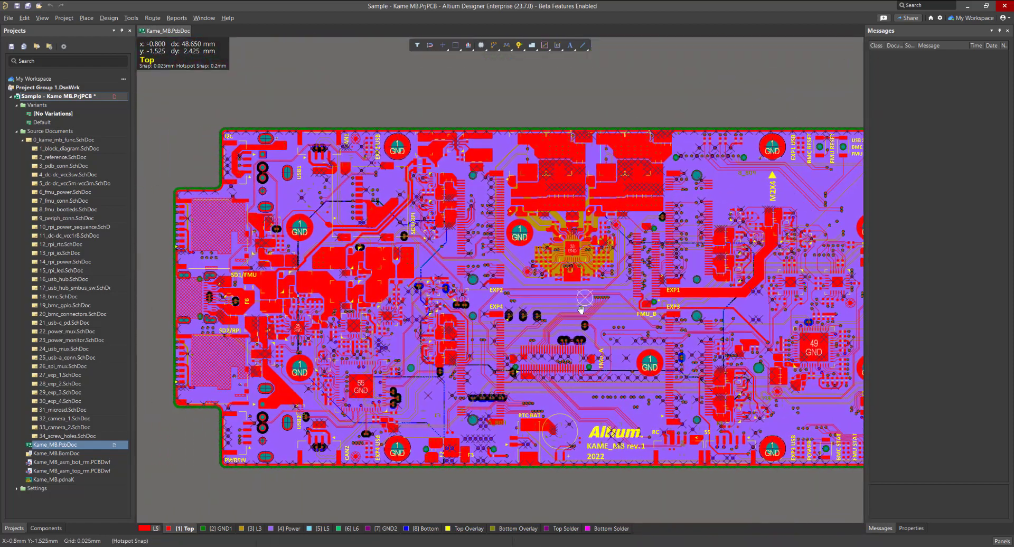
click(130, 19)
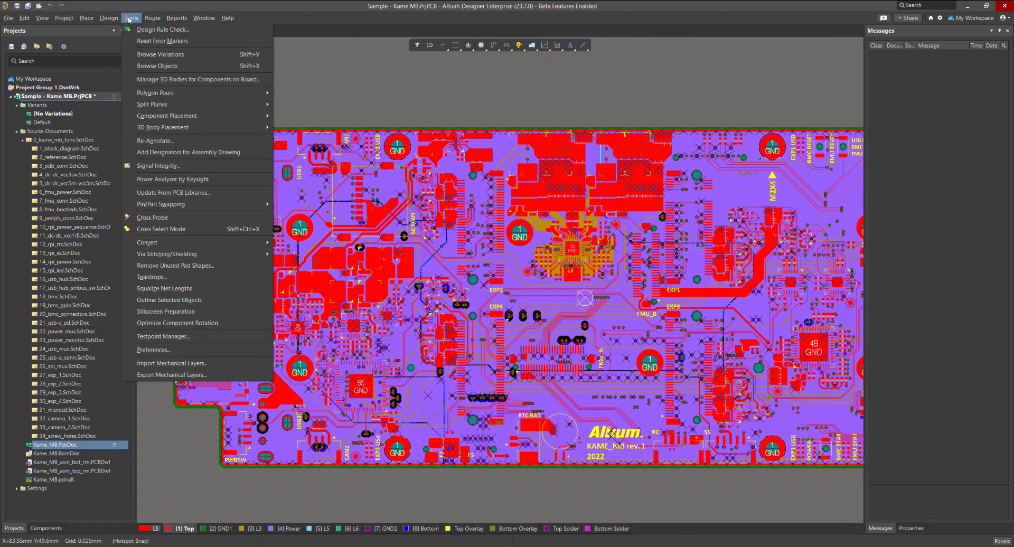
click(170, 180)
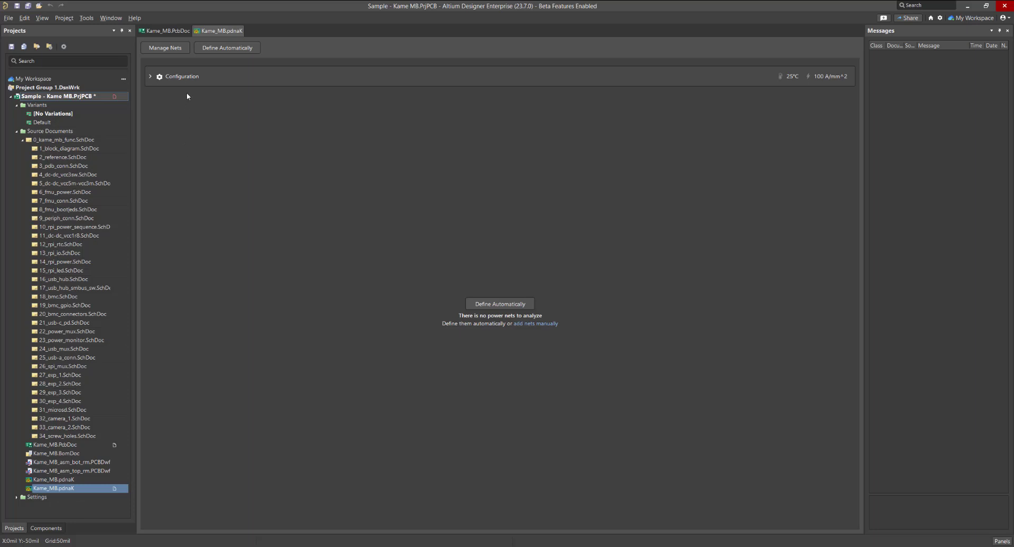
Step: Expand Configuration to show the 100 A/mm^2 density, Pure Copper at 25°C and auto-define rules
click(182, 76)
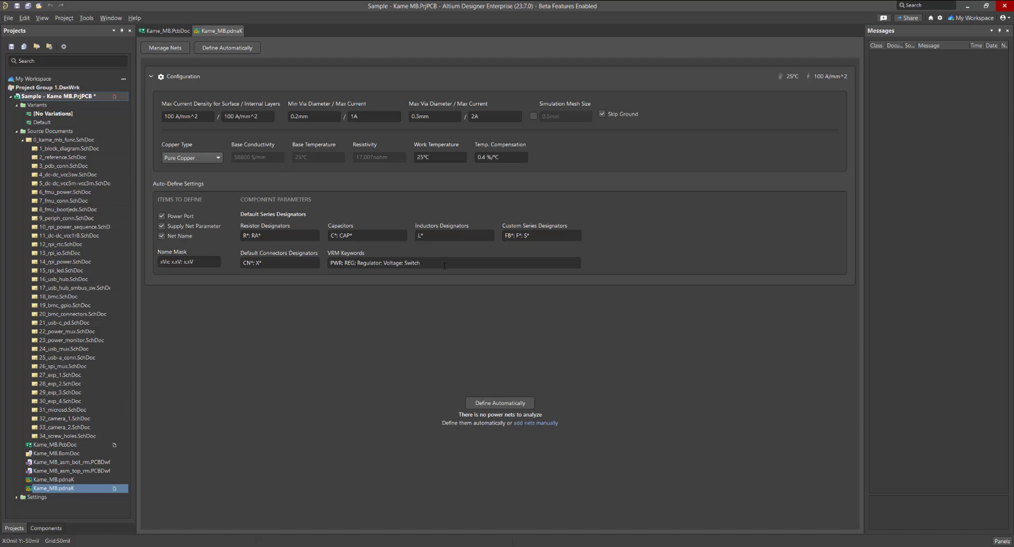
Step: Collapse Configuration, open 3_pdb_conn.SchDoc and add parameter Component Type = Source to connector CN1
click(234, 77)
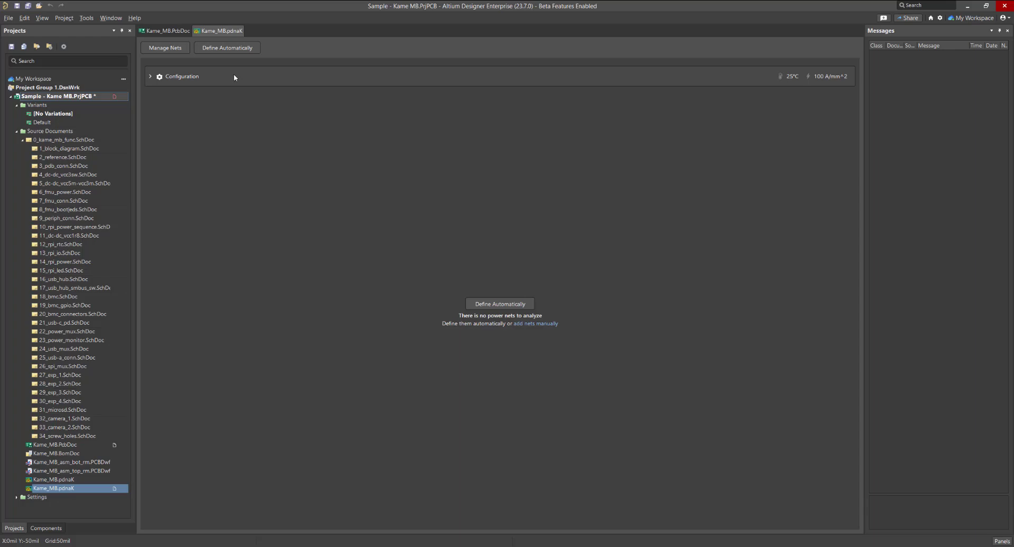
double_click(64, 168)
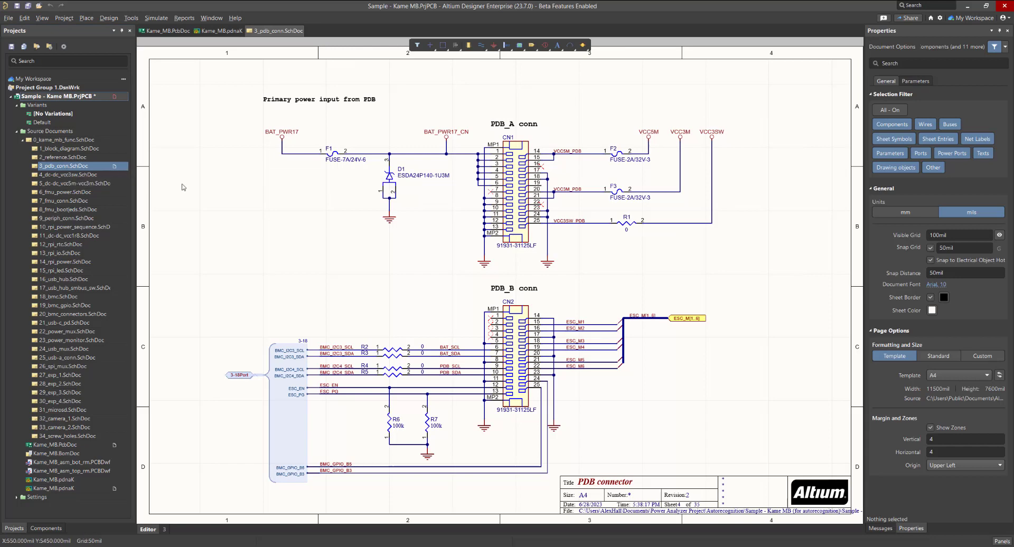
click(520, 203)
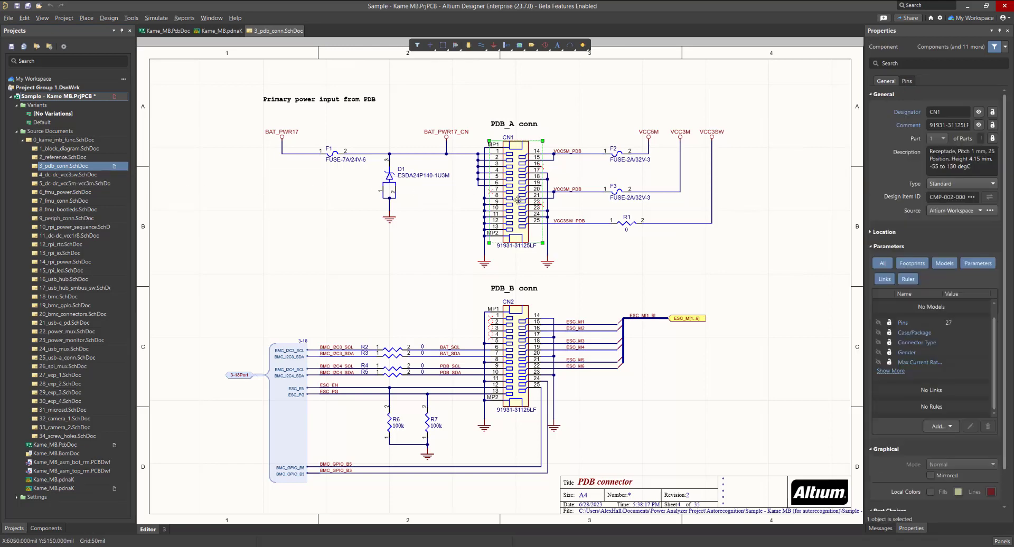
click(890, 371)
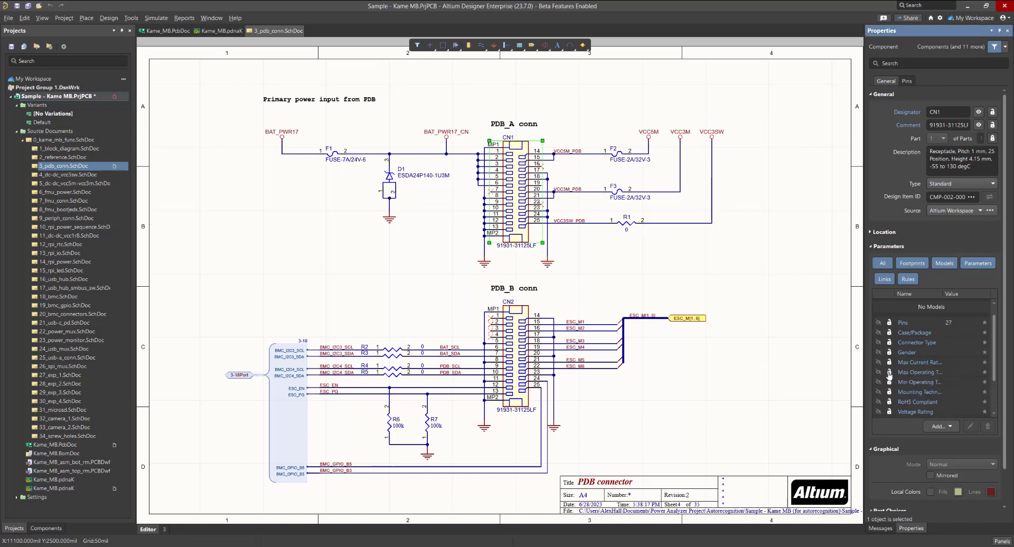
scroll(946, 413, down, 1)
click(944, 427)
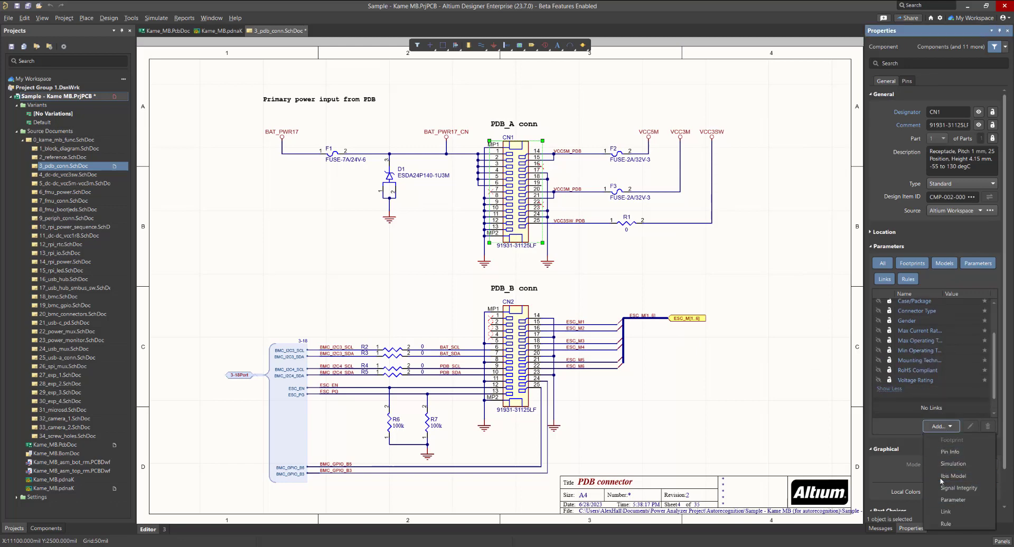
click(953, 500)
text(Component Type)
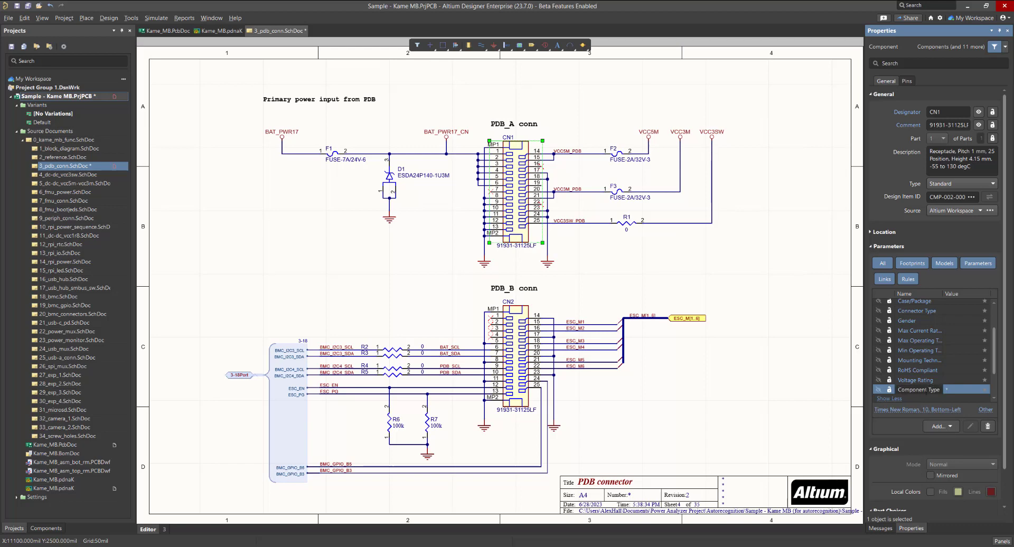
click(962, 391)
text(Source)
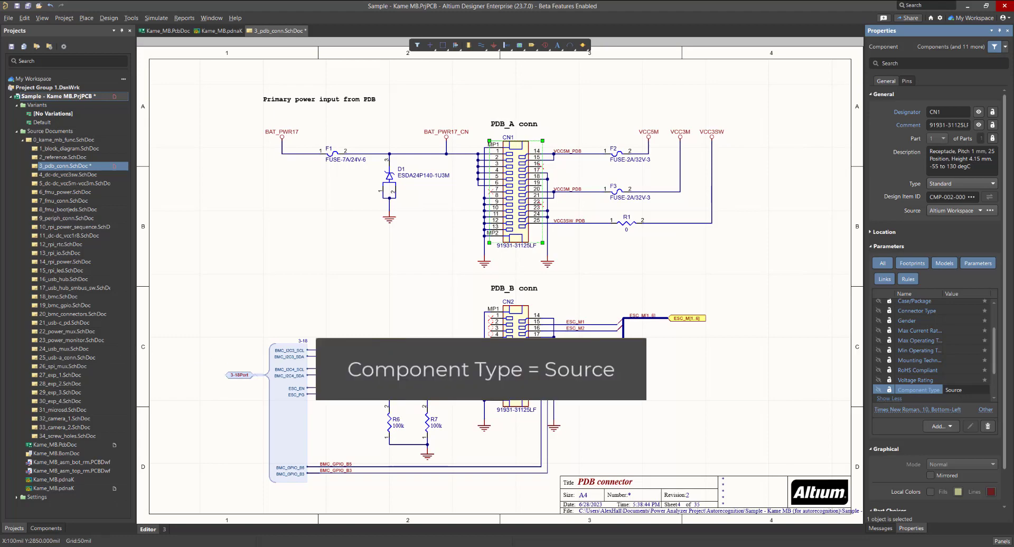
Step: On 27_exp_1.SchDoc, give regulator U29 Component Type = VRM and check the VCC5M and VCC5_EXP1 ports
double_click(59, 375)
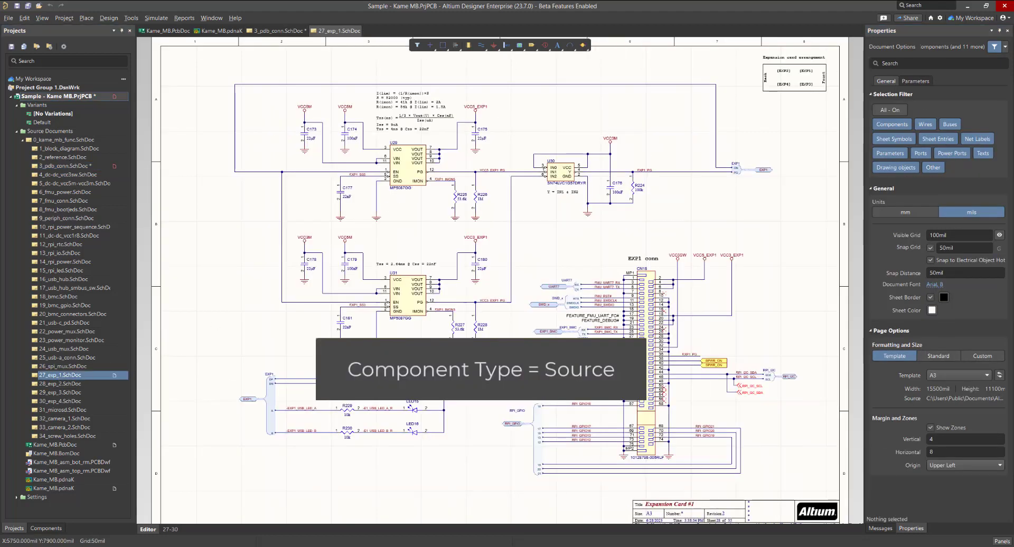
scroll(429, 179, up, 2)
click(407, 168)
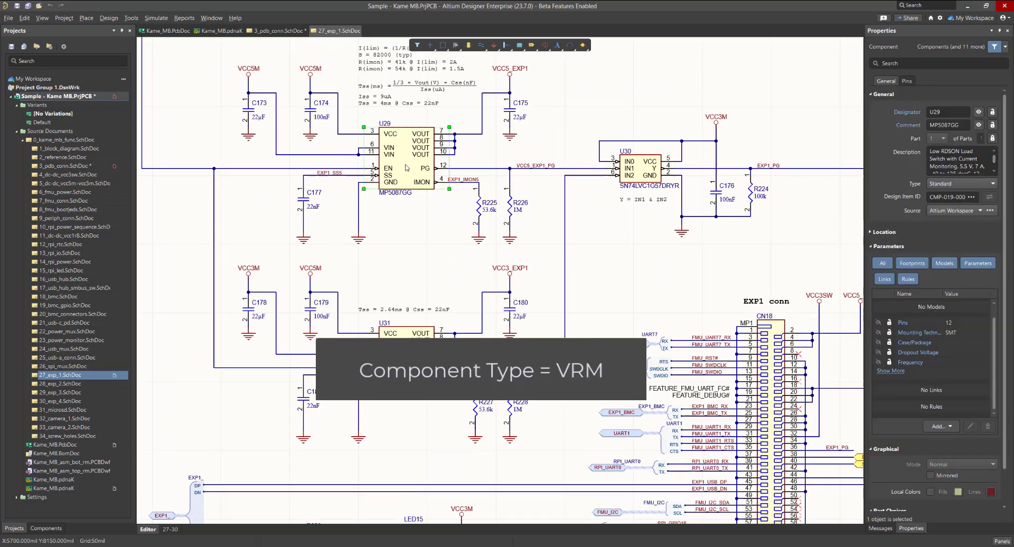
click(941, 427)
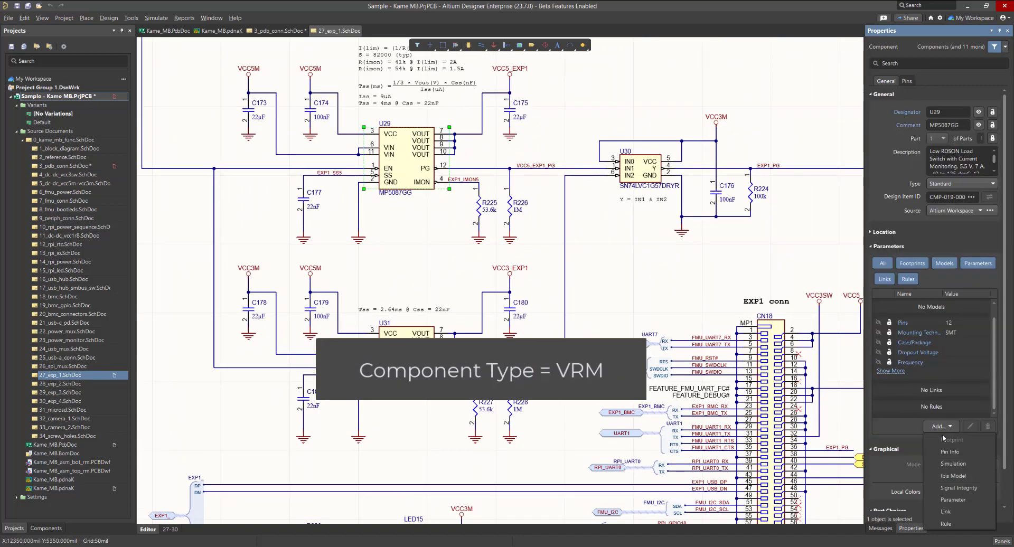
click(953, 500)
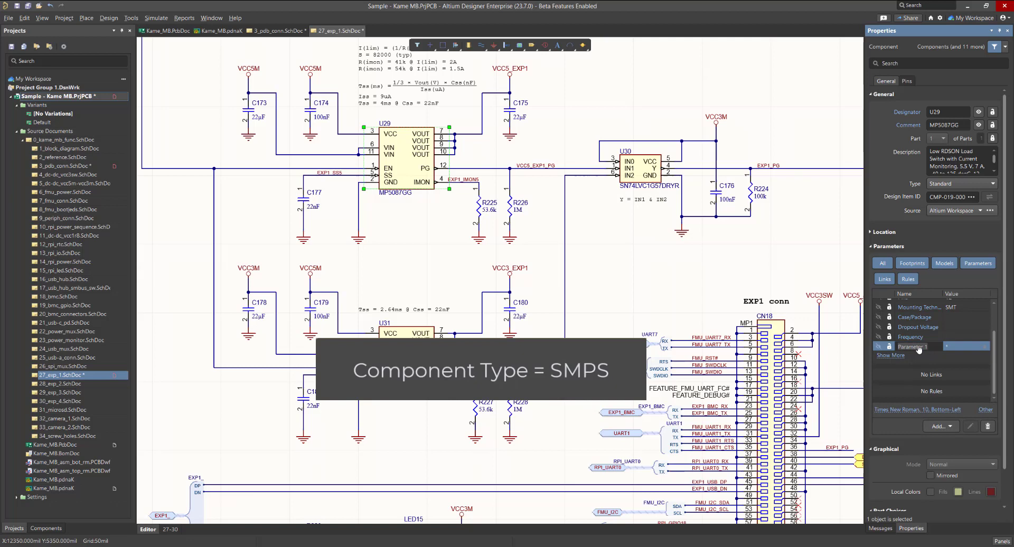
text(Component Type)
click(958, 347)
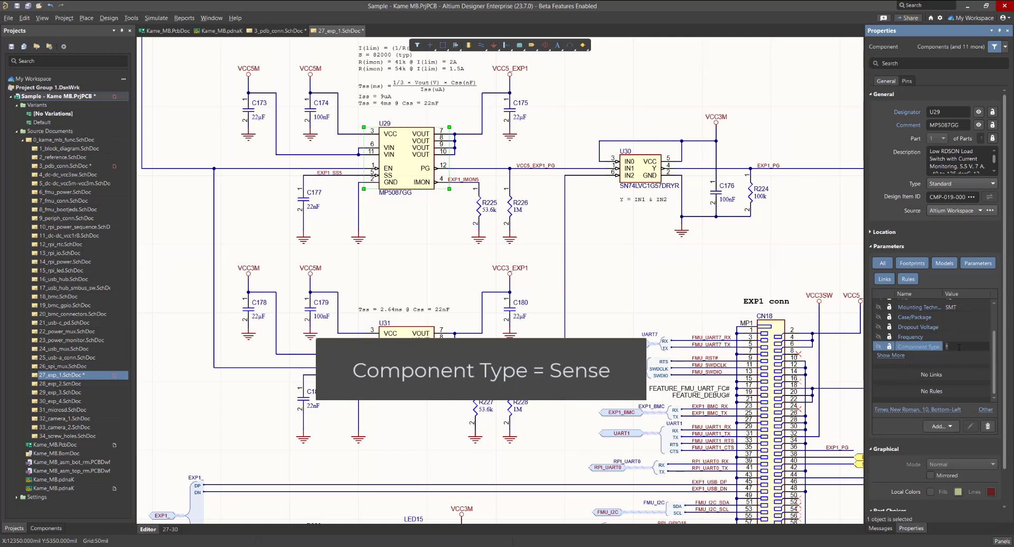
text(VRM)
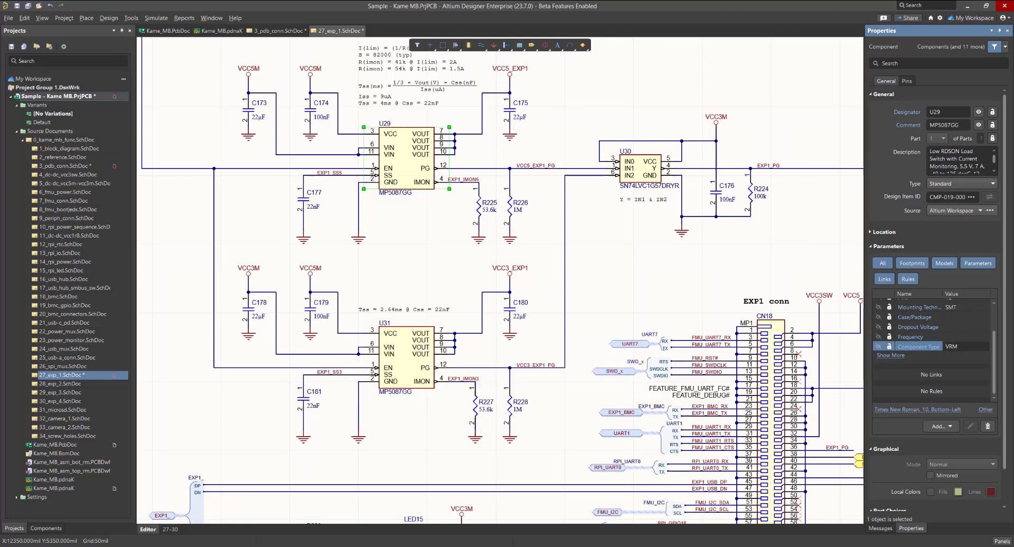
click(310, 72)
click(510, 72)
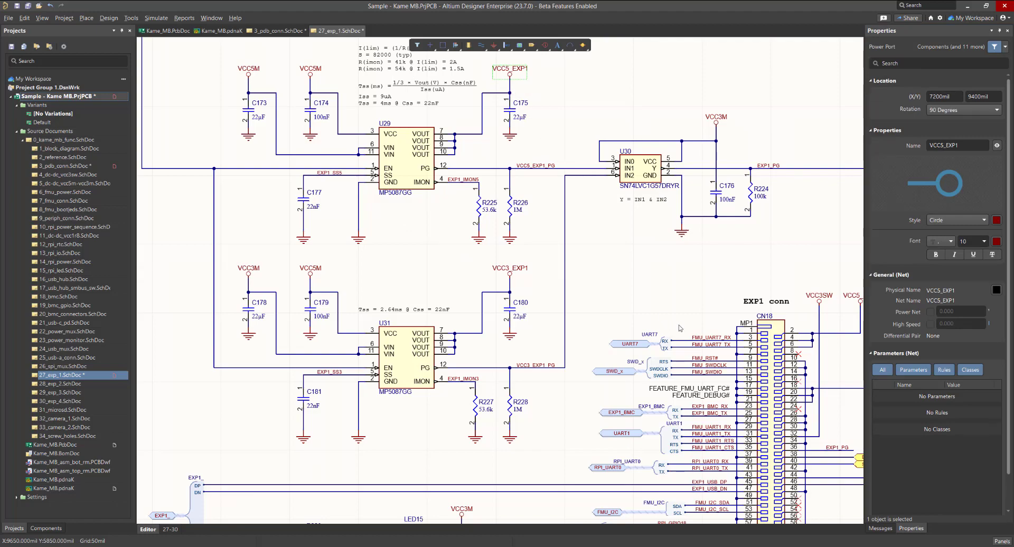
Step: Add a Current Consumption parameter of 0.1 to connector CN18
scroll(657, 280, down, 5)
scroll(658, 280, right, 5)
click(677, 306)
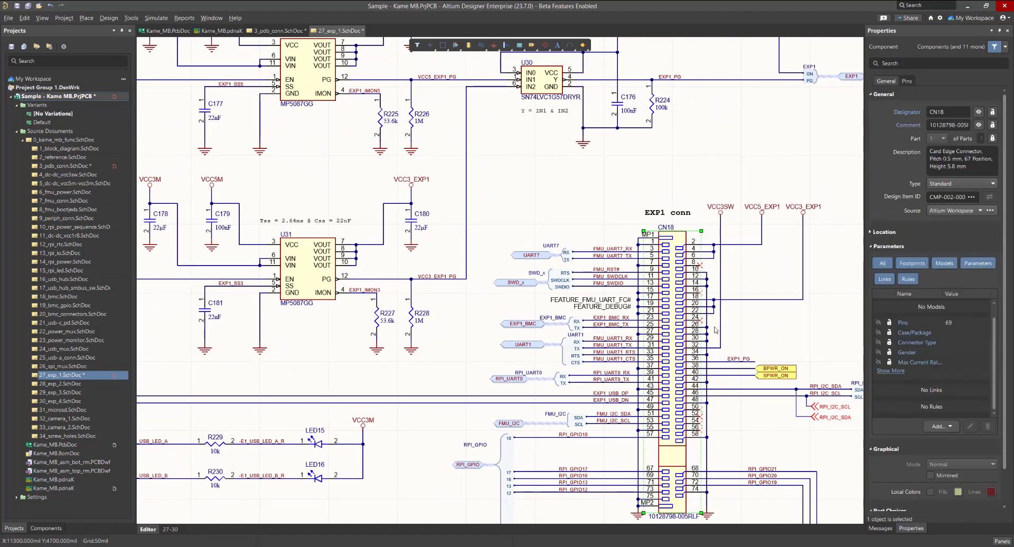
click(945, 428)
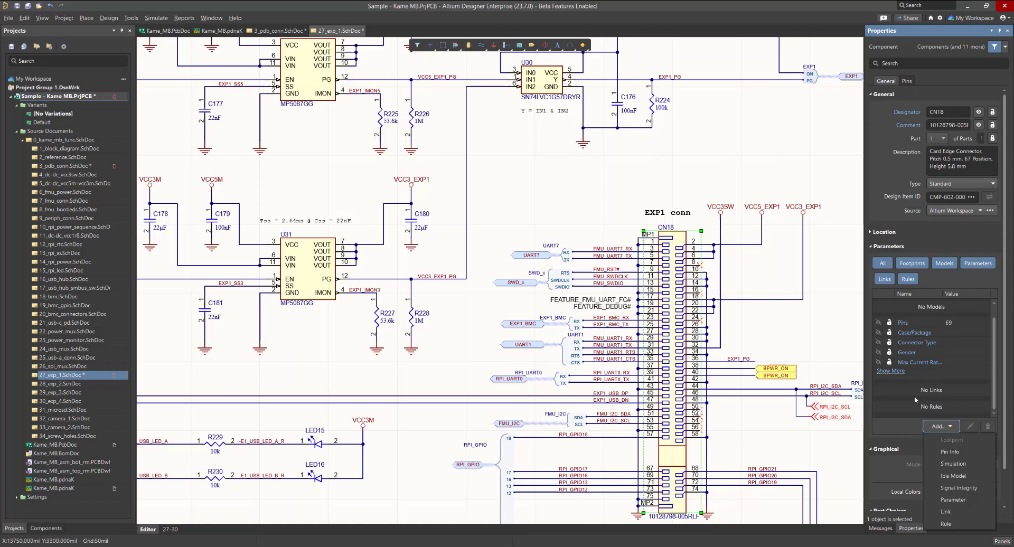
click(953, 500)
text(Cur)
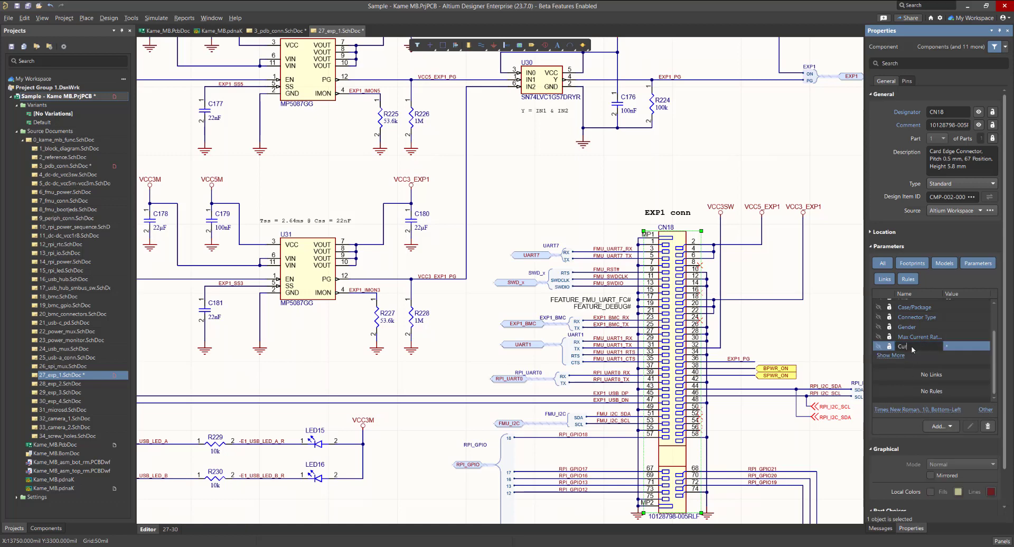
text(rent Consumption)
click(949, 349)
text(0.1)
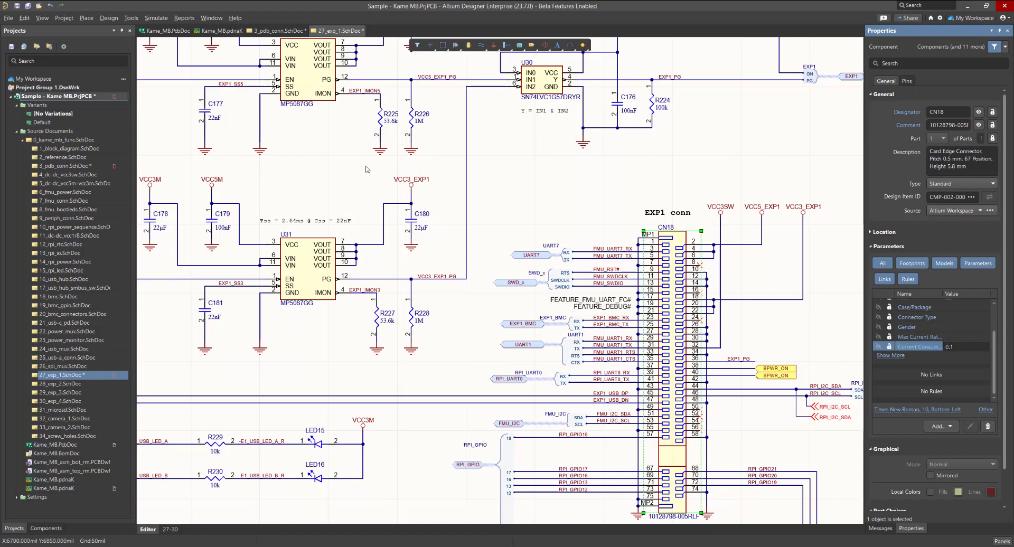
Step: Return to the 3_pdb_conn.SchDoc PDB connector sheet
scroll(486, 314, up, 3)
scroll(486, 313, left, 3)
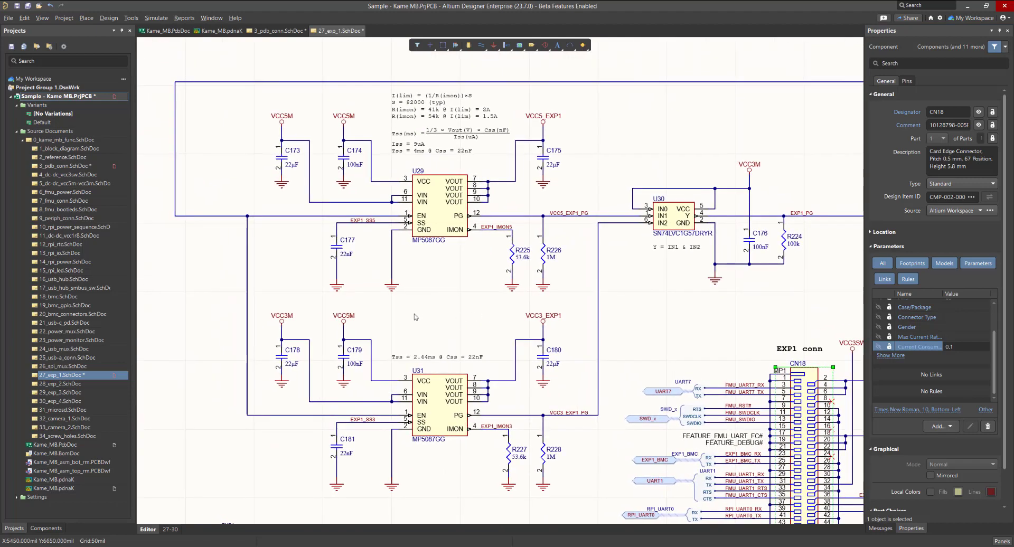
click(63, 166)
scroll(297, 216, right, 2)
scroll(297, 217, up, 1)
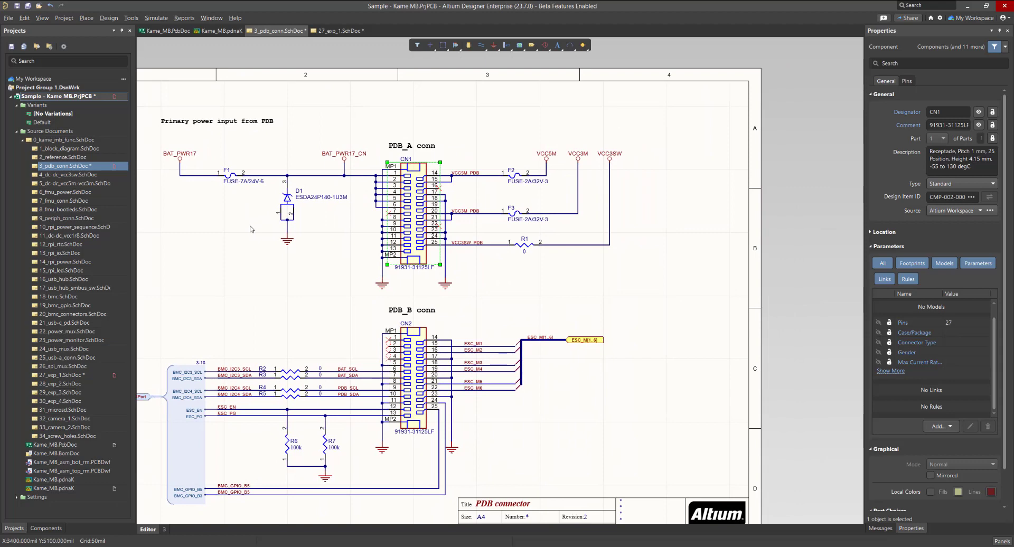
Step: Zoom into the PDB_A connector area, check fuse F3, and edit the VCC5M power port's properties
click(285, 262)
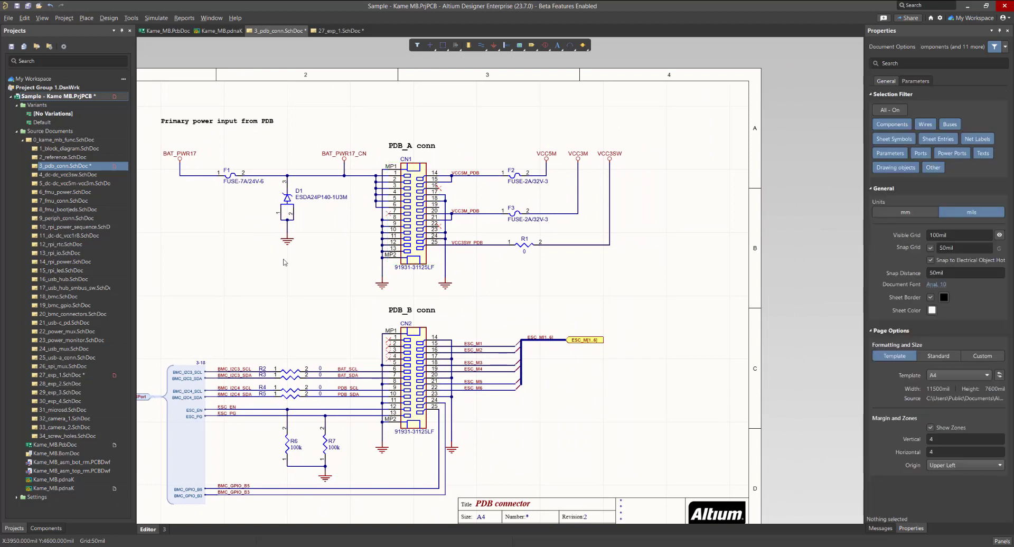
scroll(441, 231, up, 1)
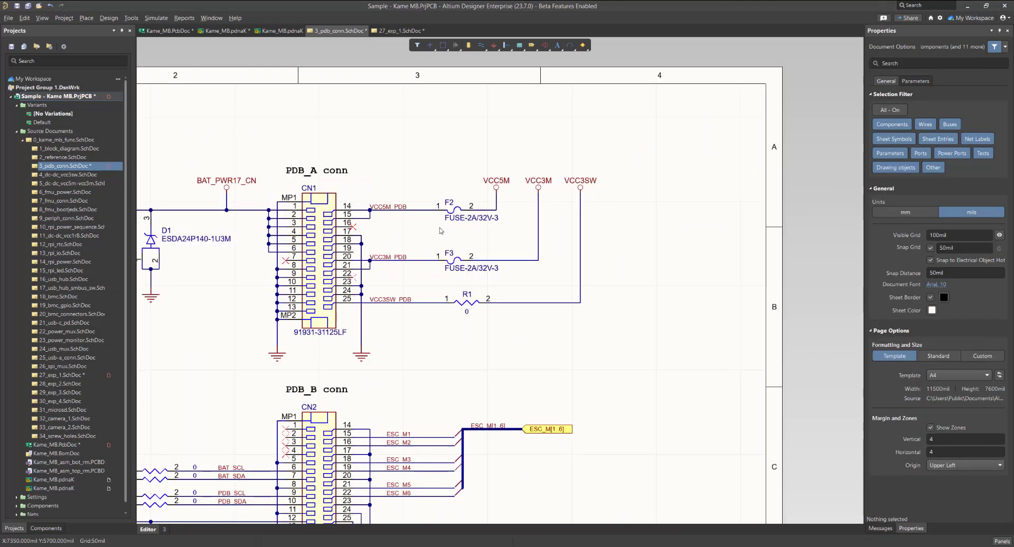
click(457, 260)
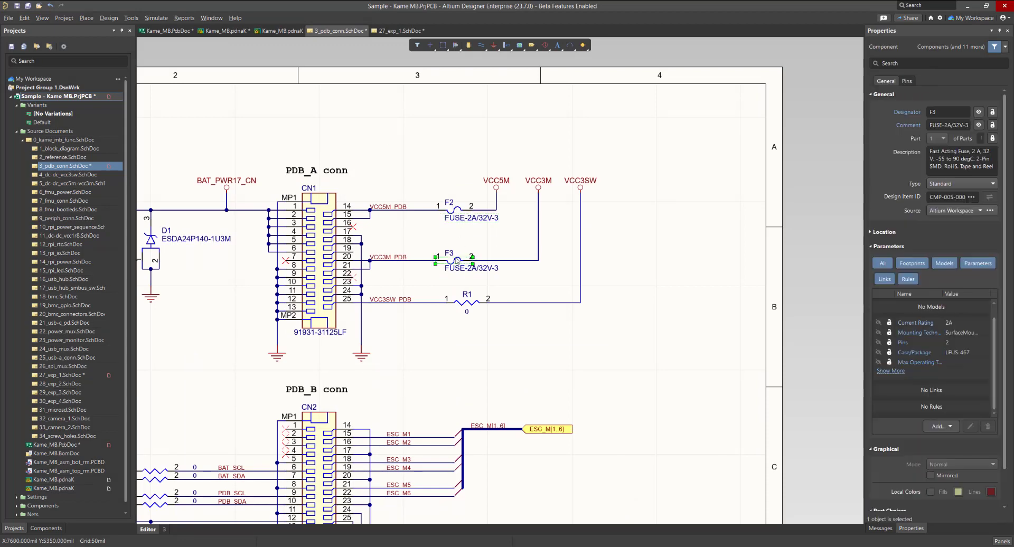
click(497, 188)
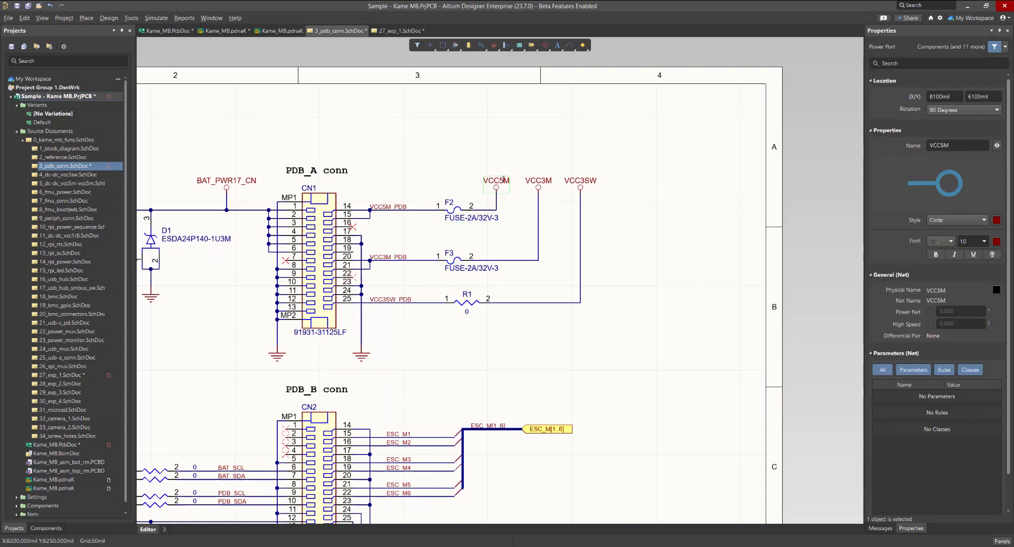
double_click(499, 180)
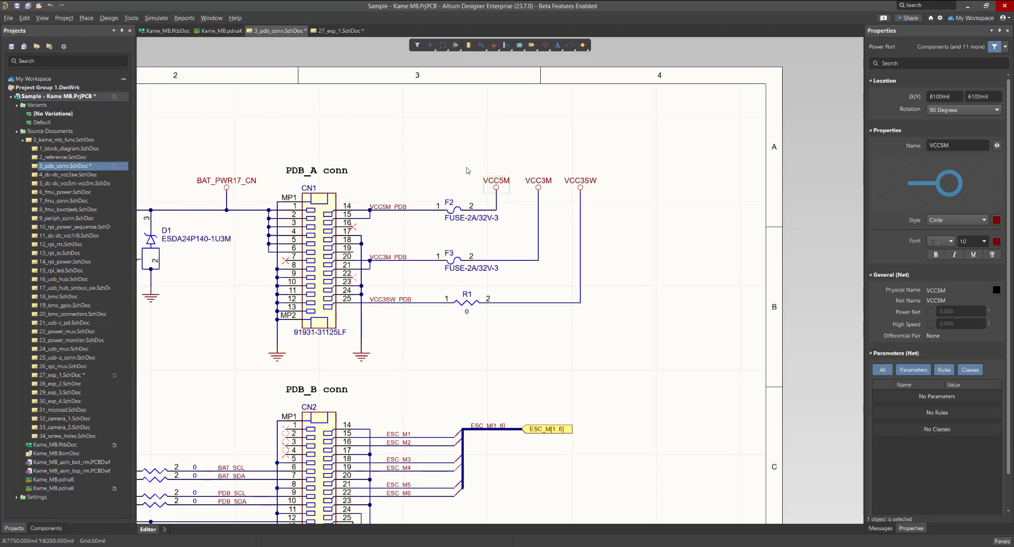
Step: Place a Parameter Set on the VCC5M_PDB wire and flag the net as a 5.000 V power net
click(545, 45)
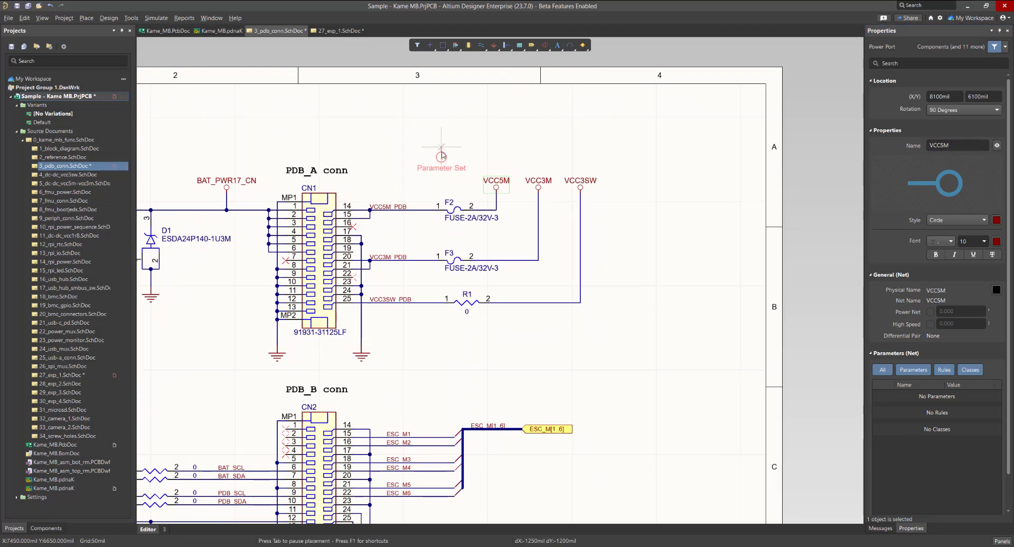
click(416, 210)
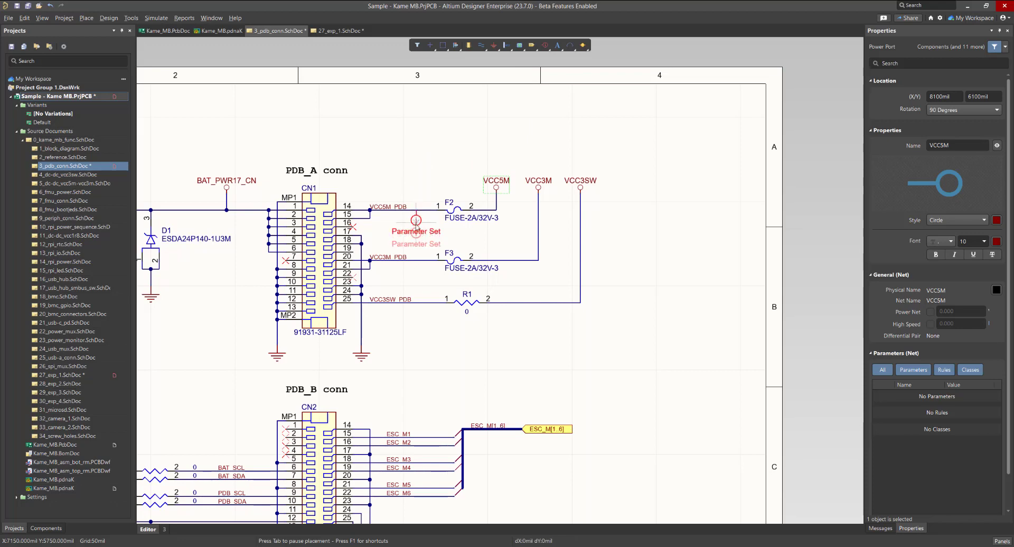
key(Escape)
click(418, 232)
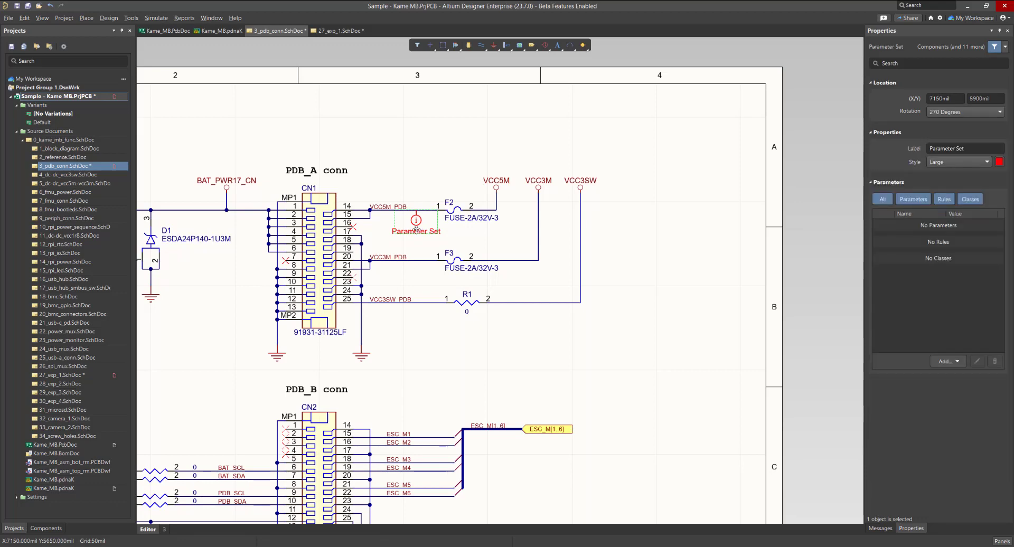
click(383, 211)
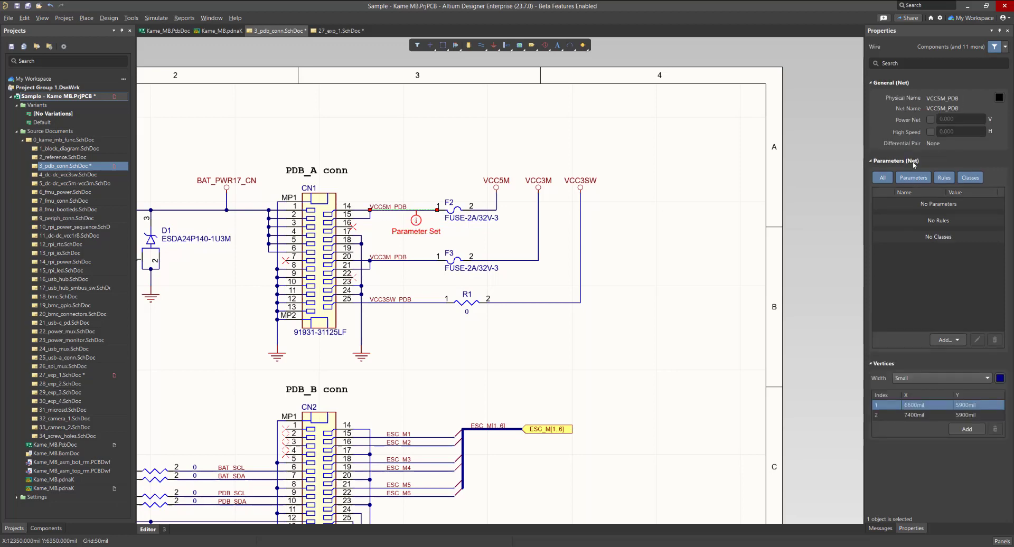
click(931, 120)
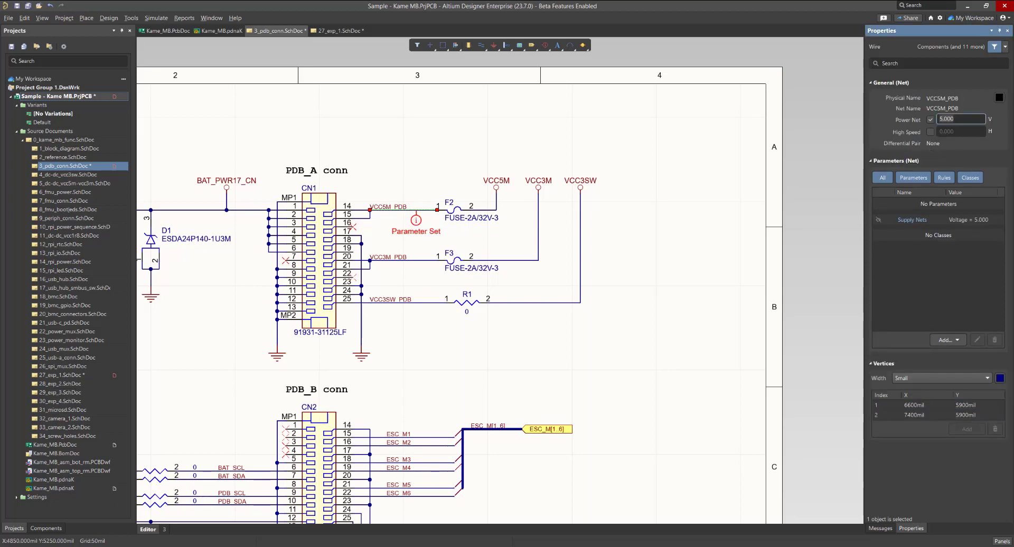
Step: Update Kame_MB.PcbDoc from the schematic by executing the engineering change order
click(109, 18)
key(Escape)
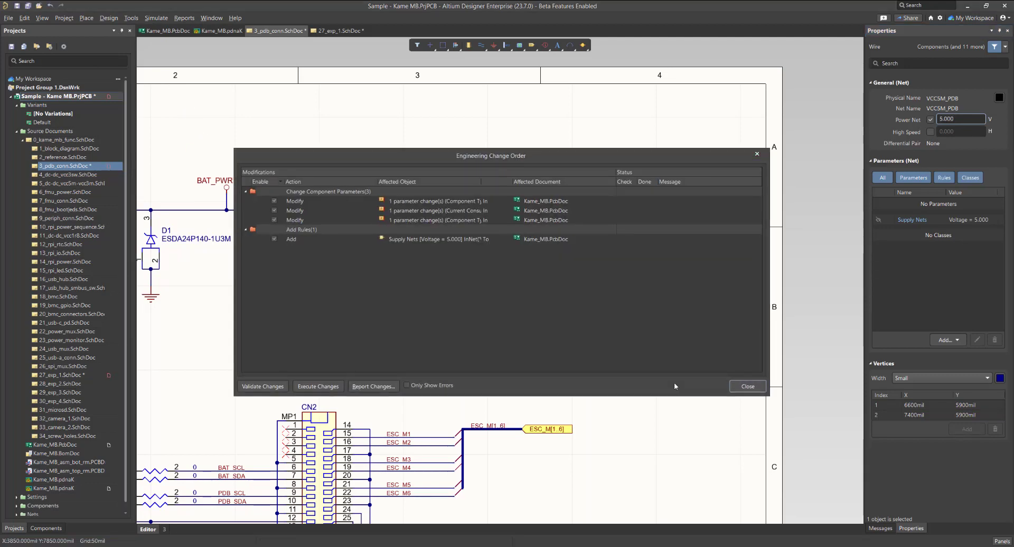
click(309, 392)
key(Escape)
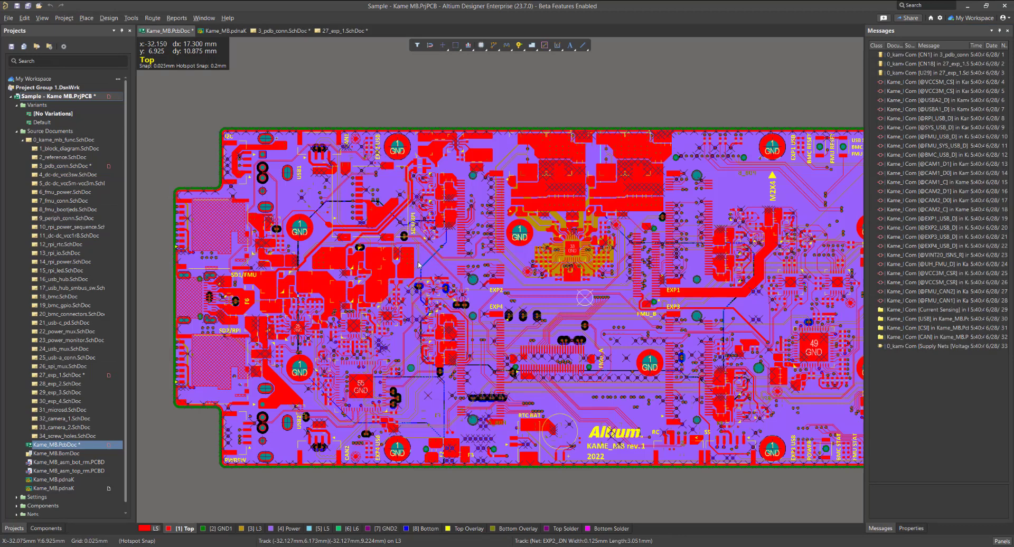
Step: Auto-define the power nets in the Kame_MB.pdnaK Power Analyzer document
click(230, 31)
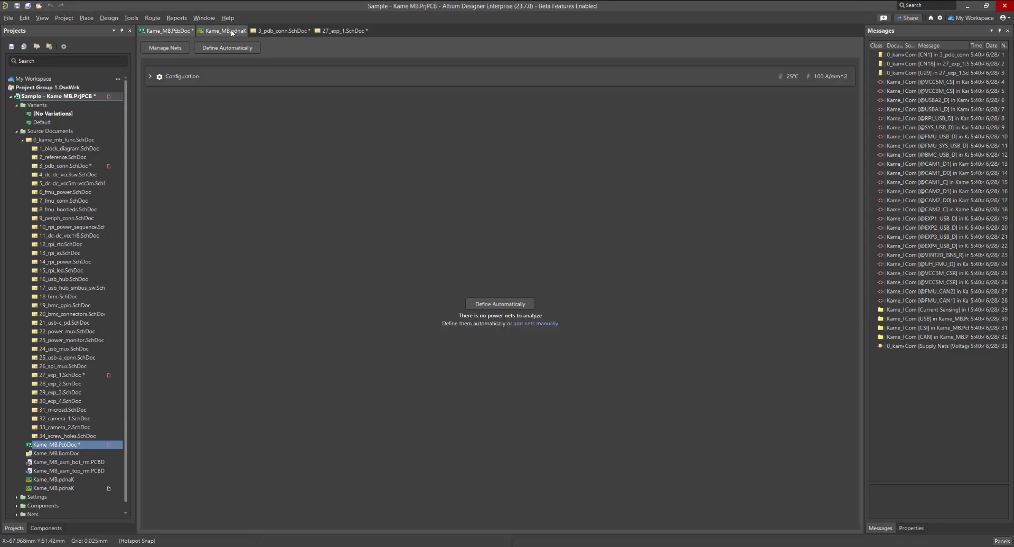
click(482, 304)
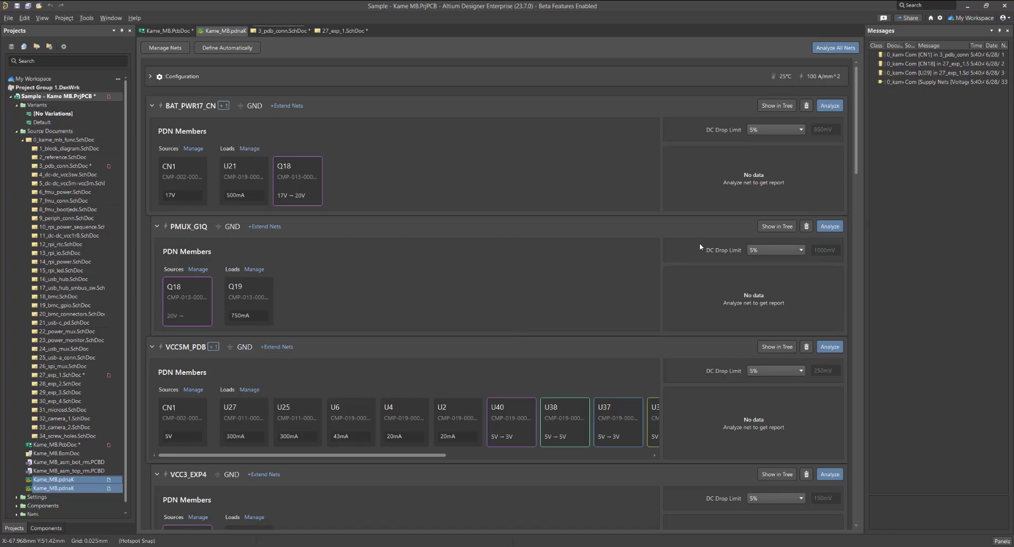
scroll(598, 296, down, 5)
scroll(568, 309, up, 5)
Step: Review and save the VCC5M_PDB extension through fuse F2 to VCC5M
mouse_move(213, 352)
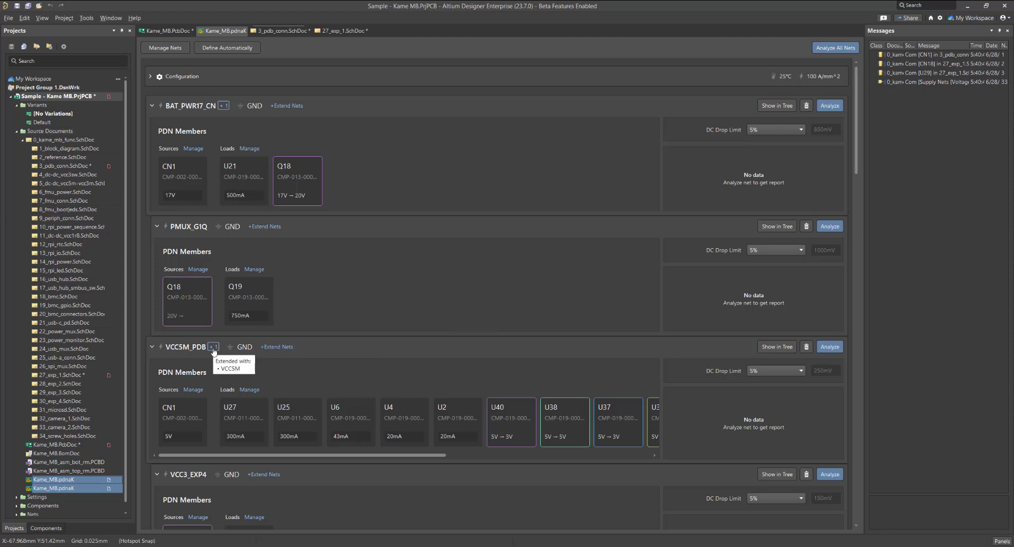
click(214, 348)
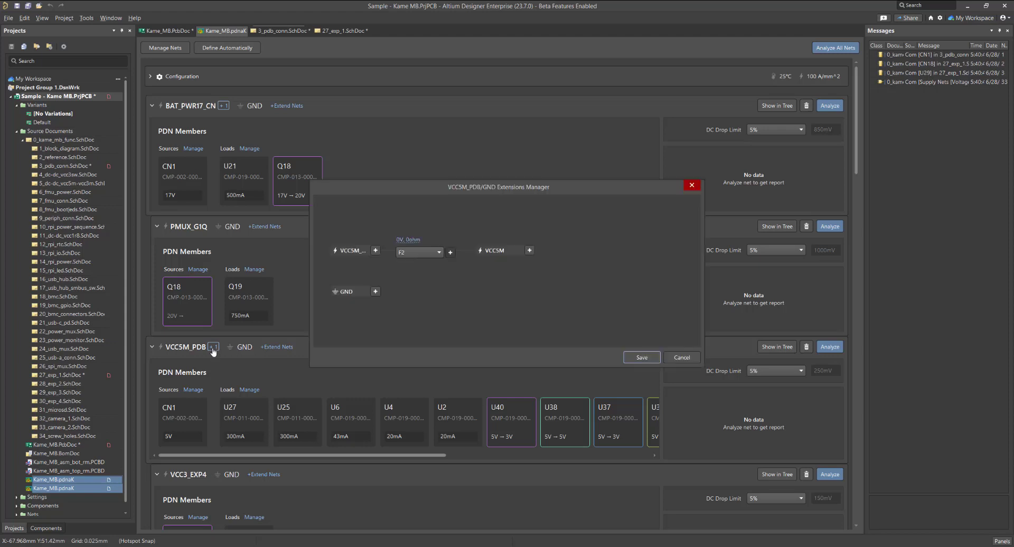
click(641, 358)
Step: Scroll the PDN list down to VCC5_RPI and display it in the Net Tree View
scroll(531, 365, down, 3)
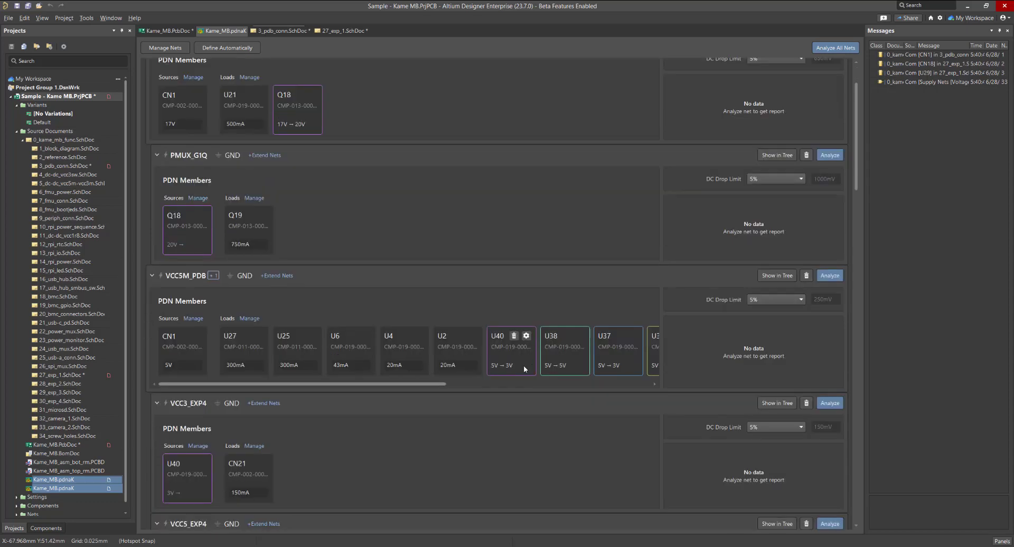
scroll(524, 368, down, 4)
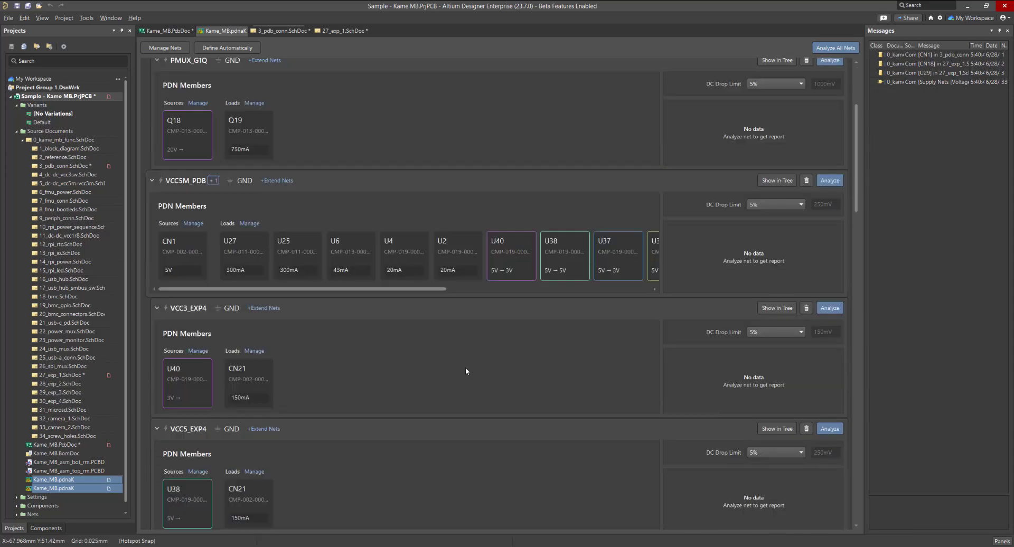
scroll(460, 370, down, 4)
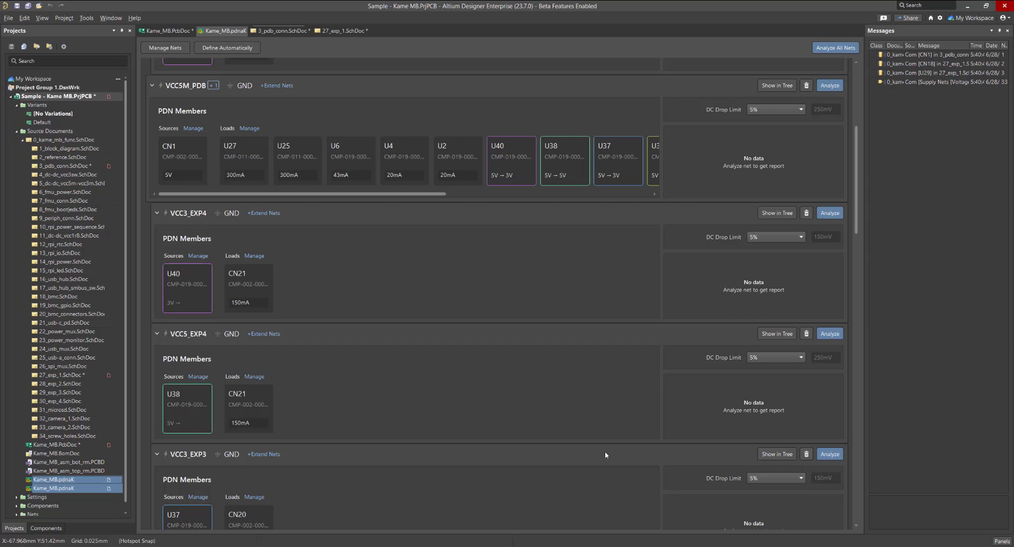
scroll(414, 455, down, 7)
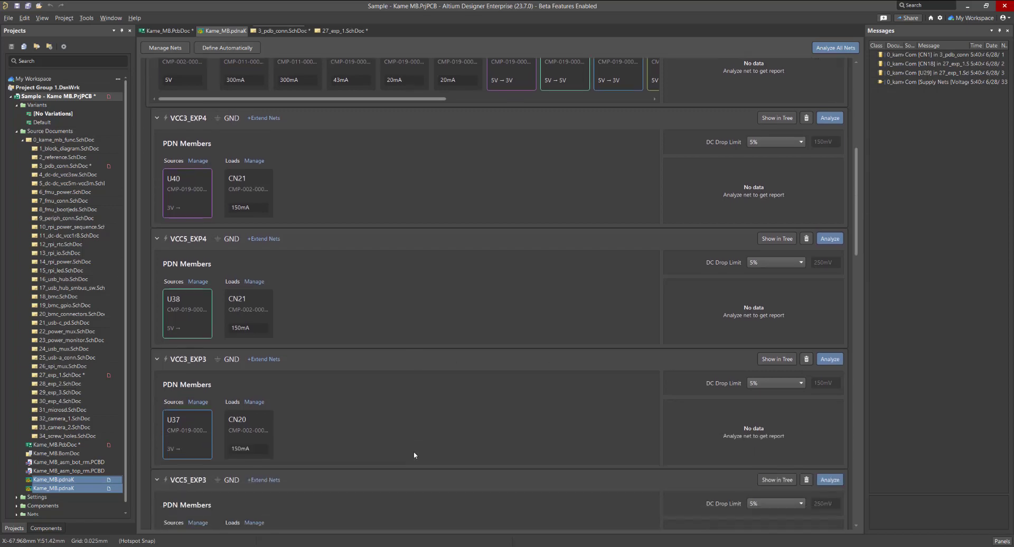
scroll(414, 454, down, 8)
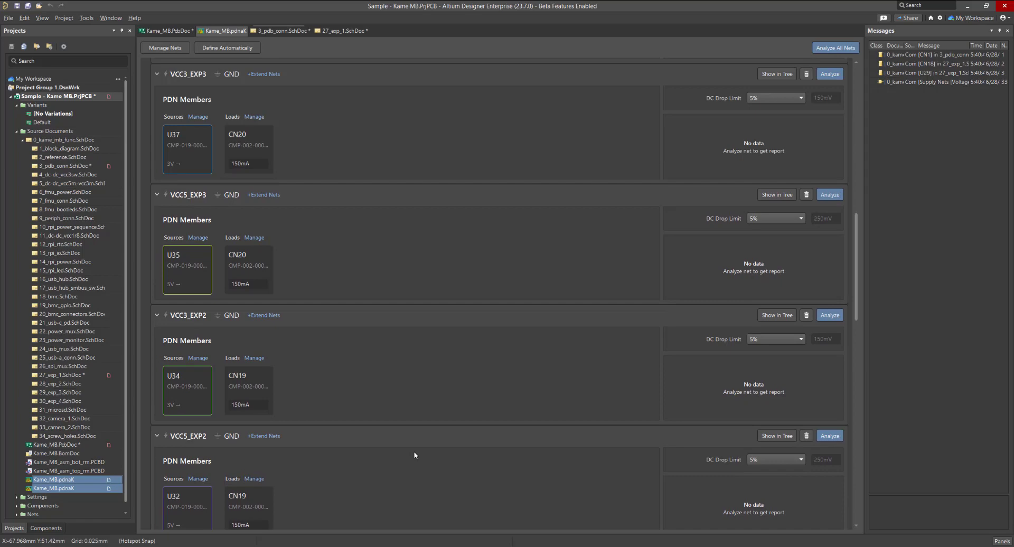
scroll(413, 451, down, 4)
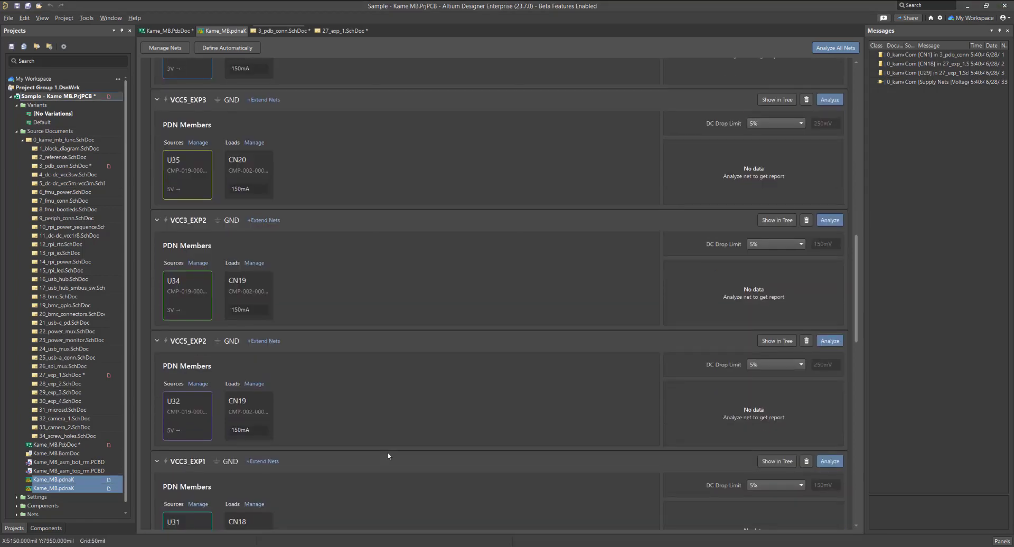
scroll(388, 456, down, 13)
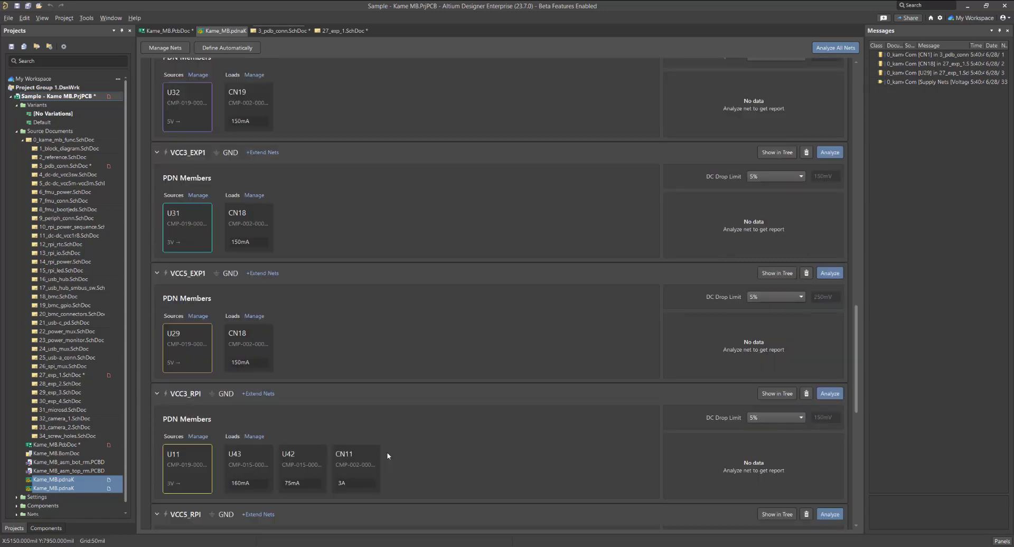
scroll(388, 456, down, 9)
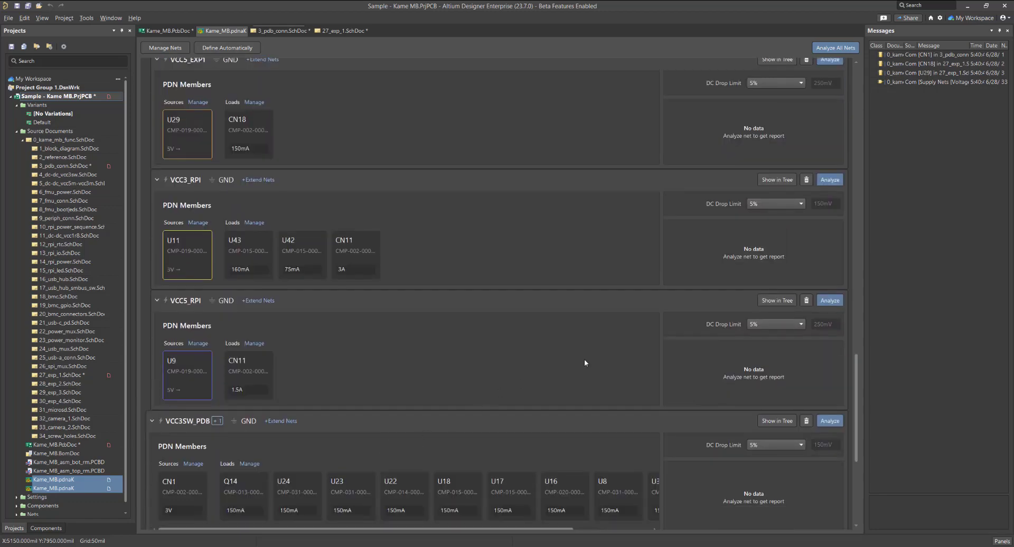
click(770, 302)
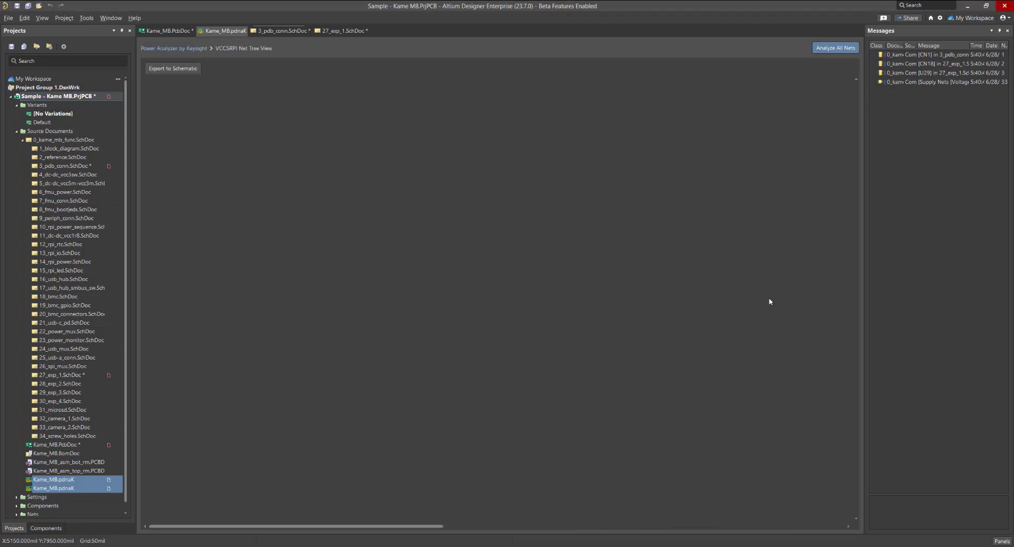